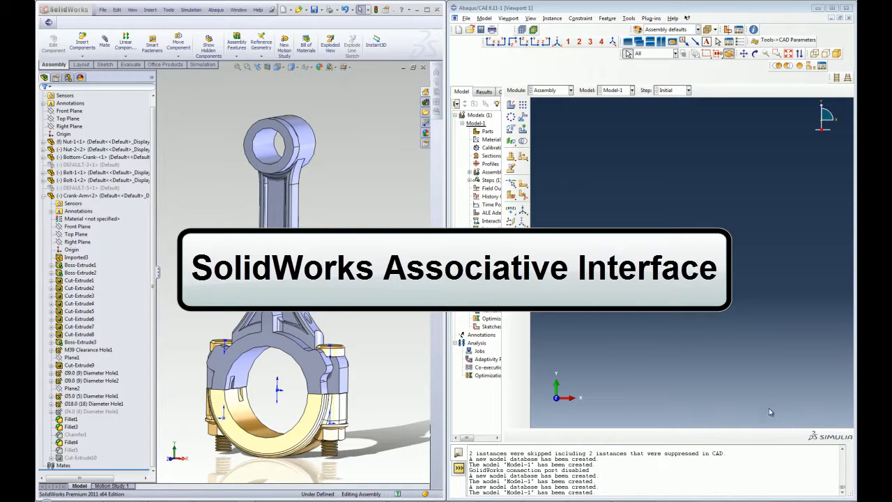
Enable the associative SolidWorks connection in Abaqus/CAE
click(628, 18)
mouse_move(645, 105)
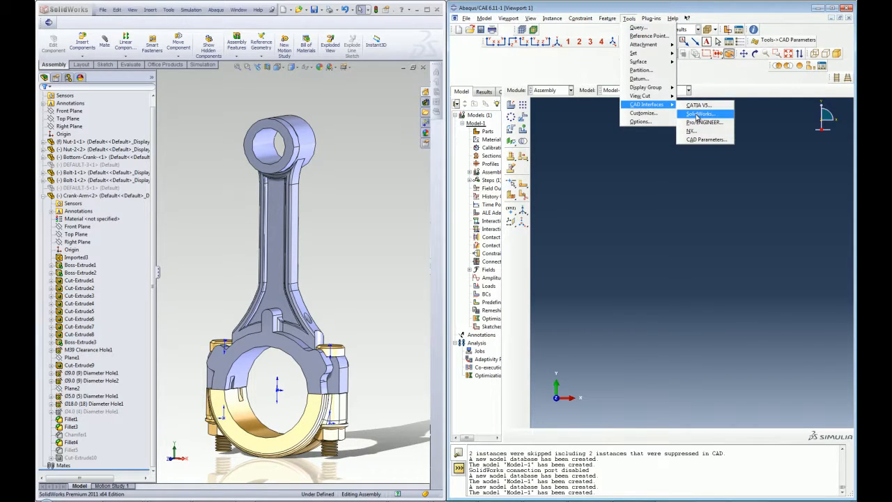
click(697, 115)
click(670, 192)
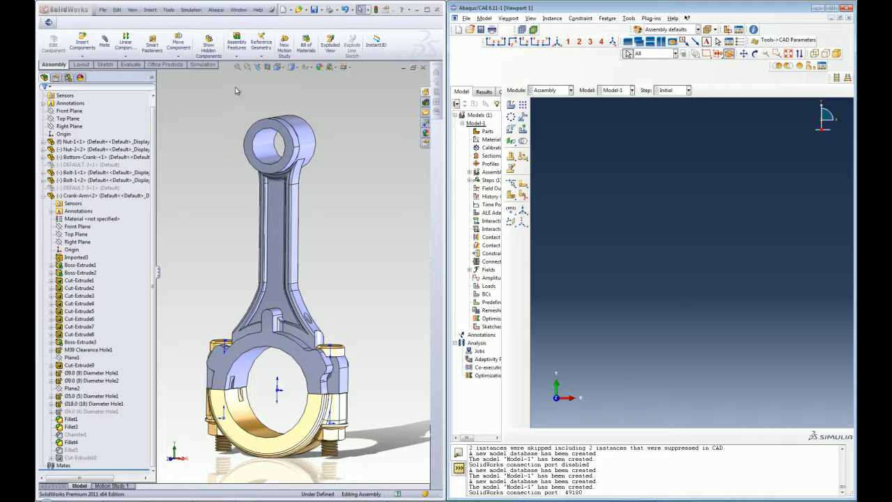
Switch to SolidWorks and export the crank assembly directly into Abaqus/CAE on port 49180, autosaving the files before export
click(216, 10)
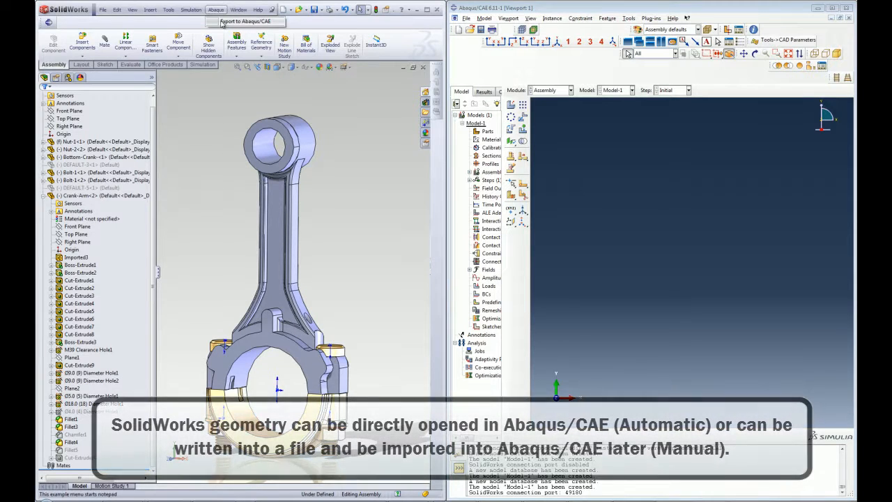
click(230, 22)
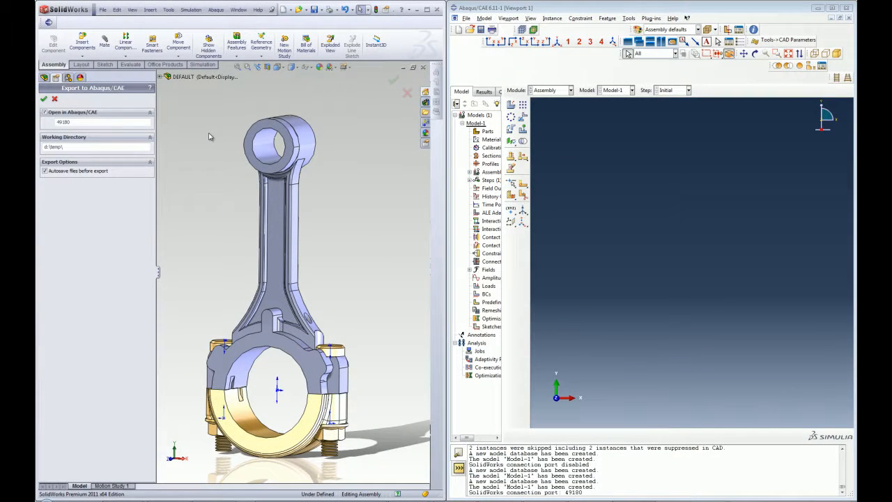
click(43, 98)
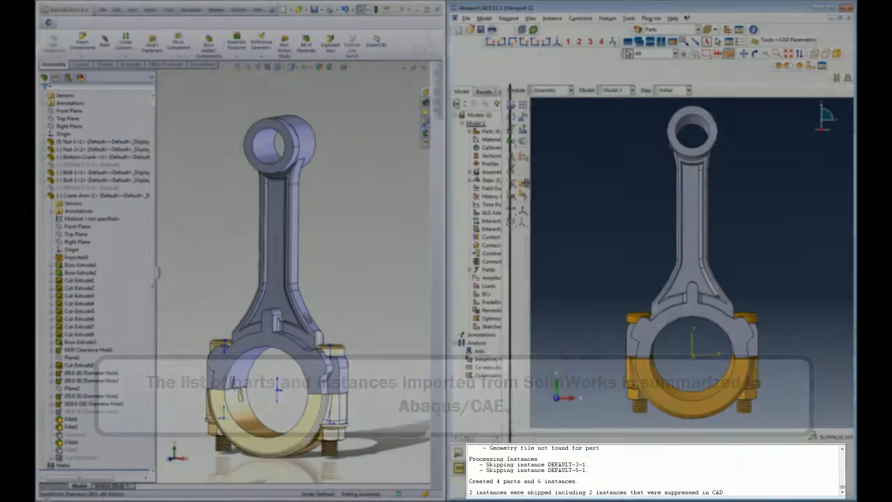
In Abaqus/CAE, widen the model tree and expand it to examine the imported parts and assembly instances
drag(502, 186, 591, 186)
click(469, 132)
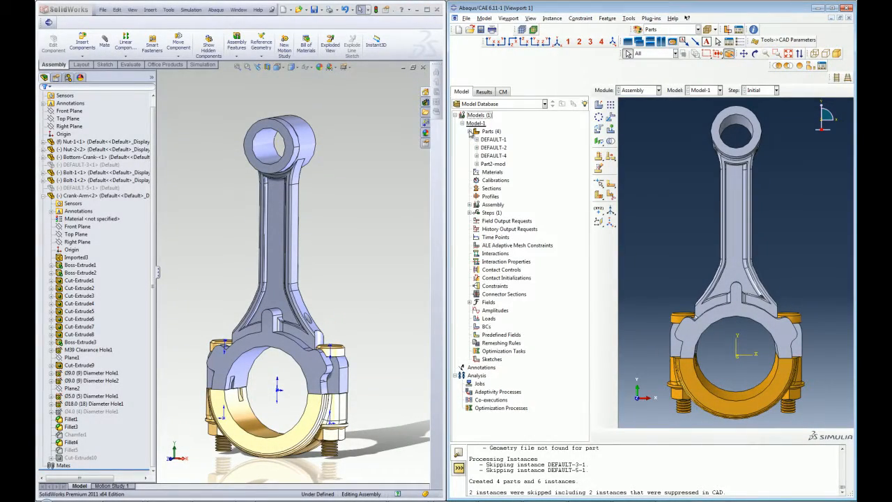
click(470, 205)
click(477, 213)
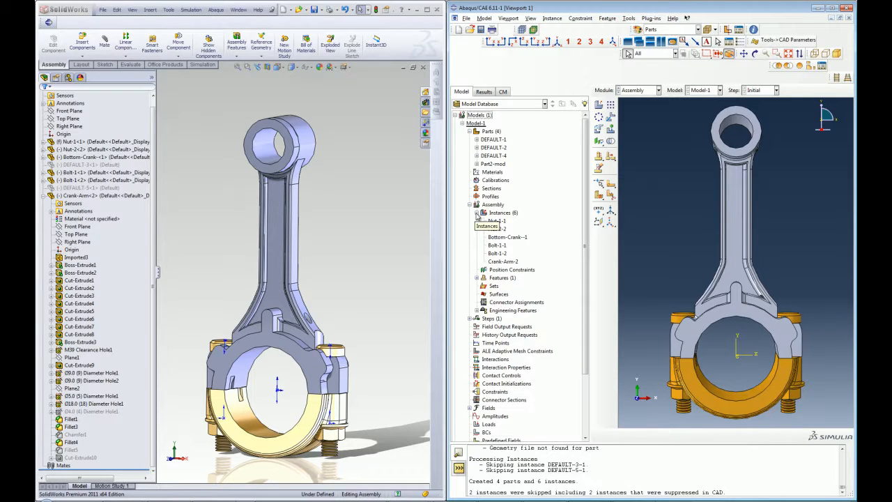
Configure the view manipulation mouse shortcuts to follow the SolidWorks scheme
click(629, 18)
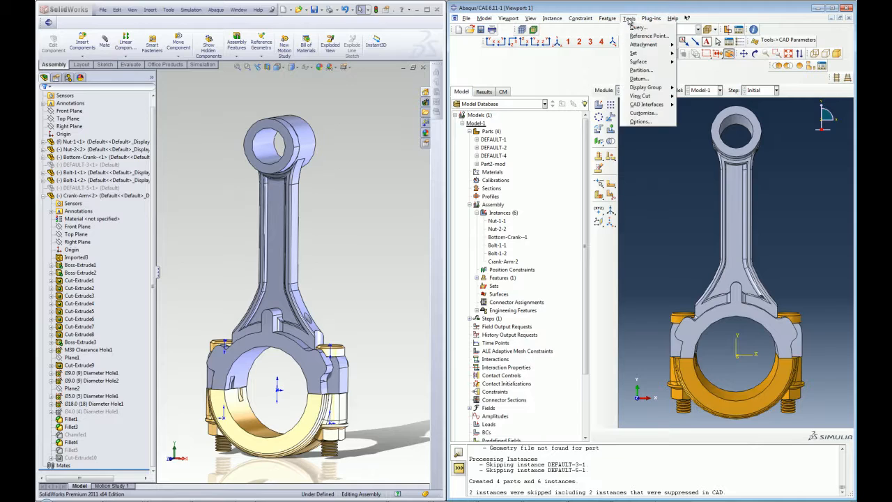
click(638, 117)
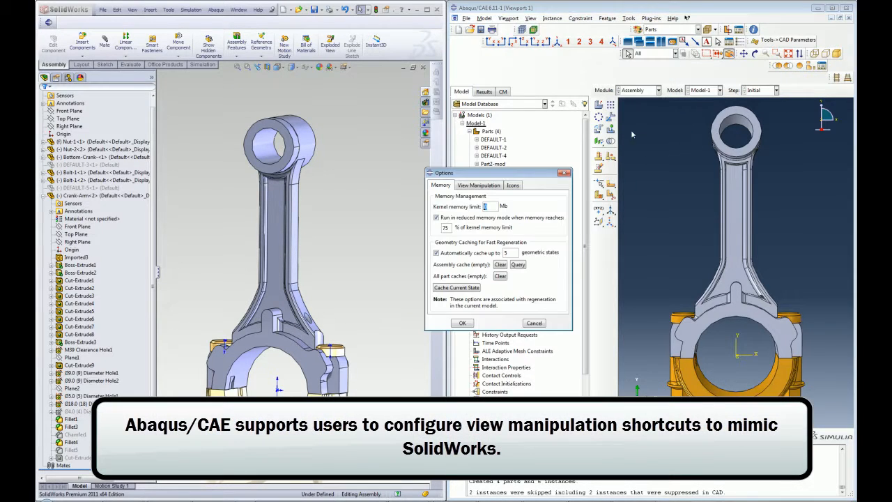
click(492, 185)
click(493, 208)
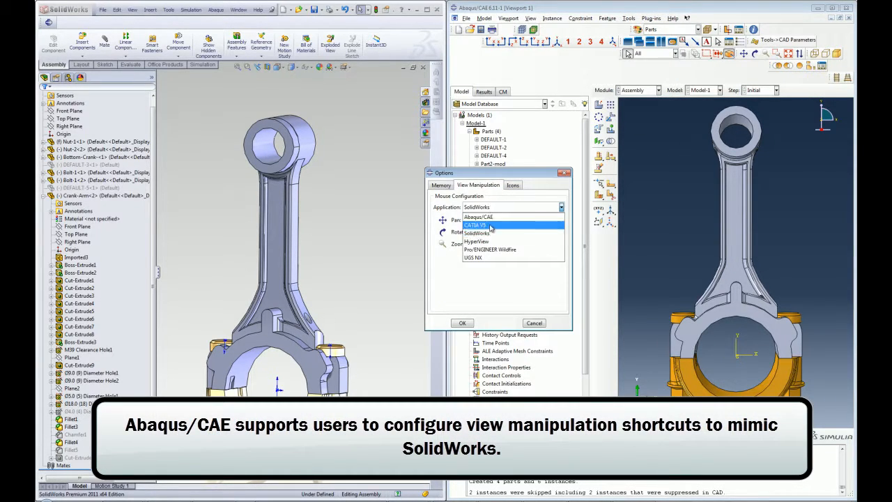
click(491, 233)
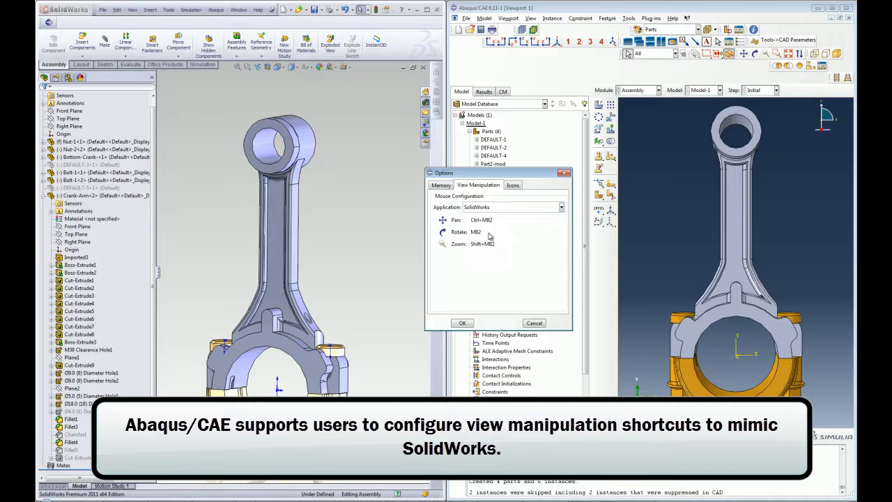
click(461, 323)
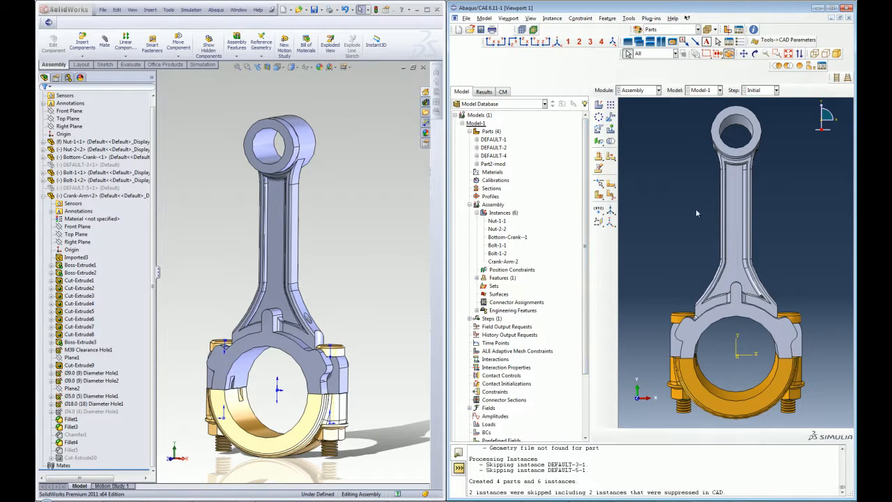
Partition Part2-mod through the middle of its small-end ring to separate the upper half of the inner surface
mouse_move(699, 202)
middle_down()
mouse_move(712, 224)
mouse_move(696, 206)
middle_up()
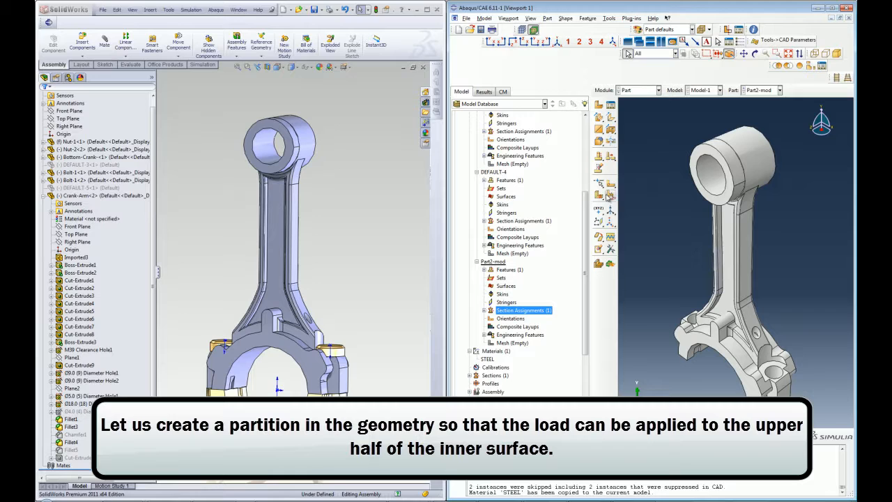
click(598, 196)
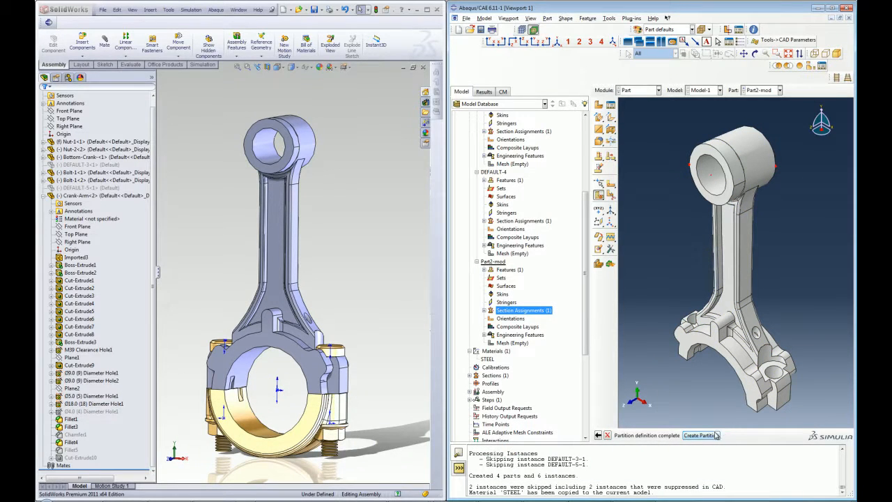
click(684, 435)
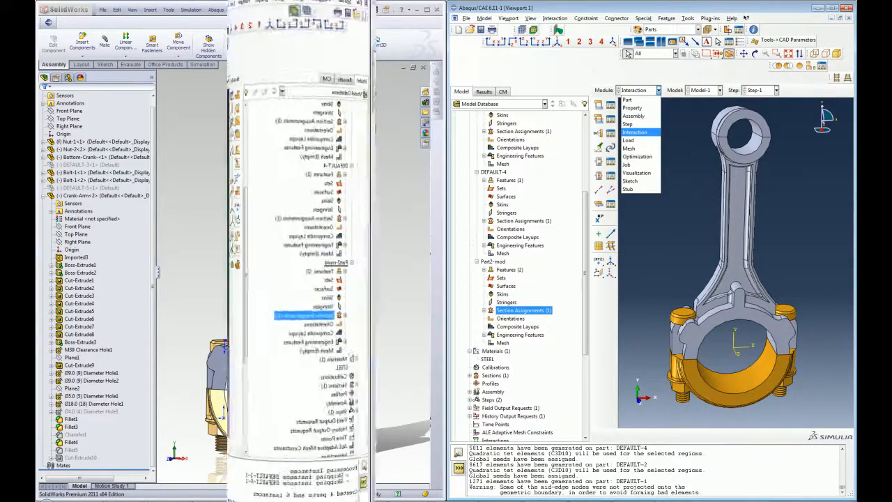
Create a uniform pressure load of magnitude 10 on the partitioned upper inner surface of the small end in Step-1
click(628, 140)
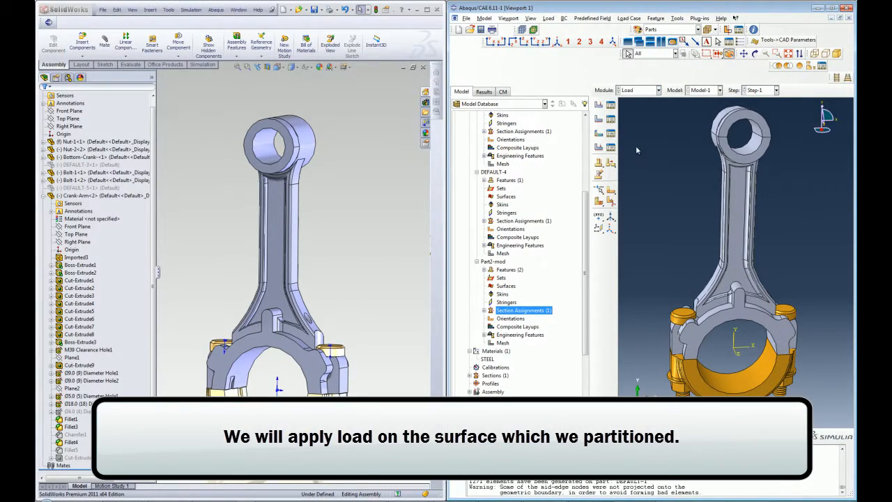
click(599, 105)
click(492, 327)
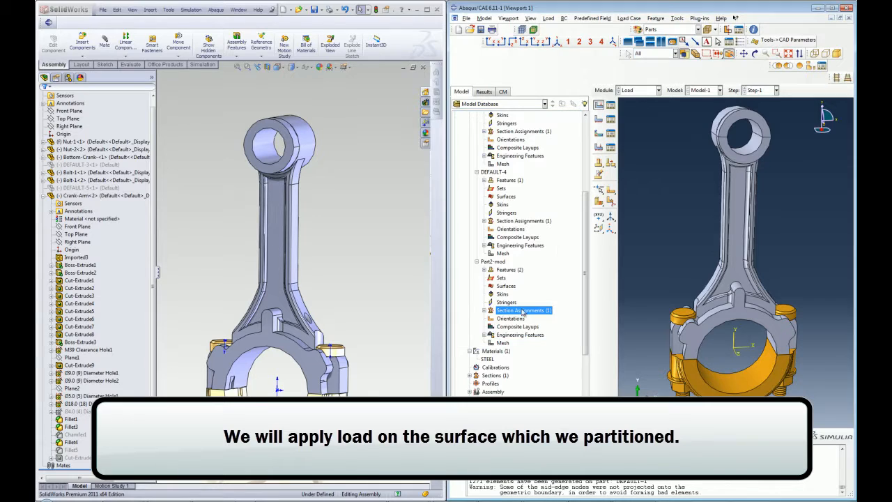
ctrl+alt+drag(696, 226, 715, 173)
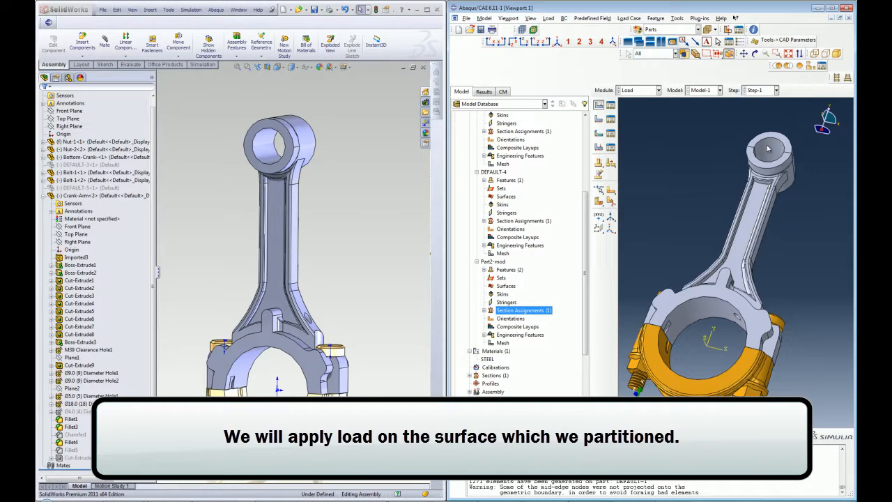
click(765, 149)
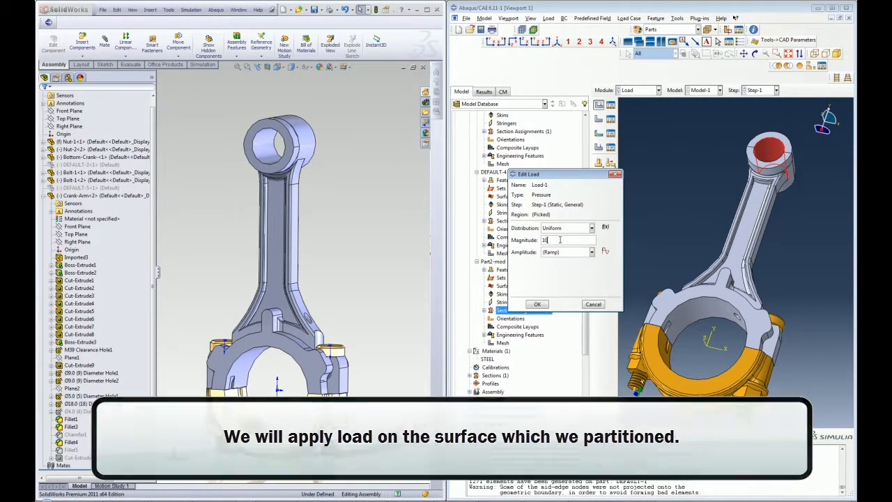
click(540, 307)
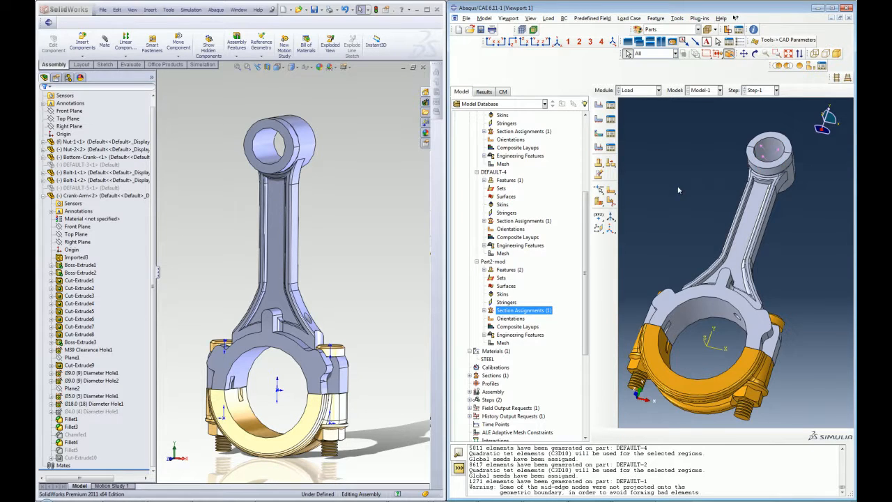
Create a boundary condition on the inner surface of the connecting rod's large bore
ctrl+alt+drag(681, 191, 644, 245)
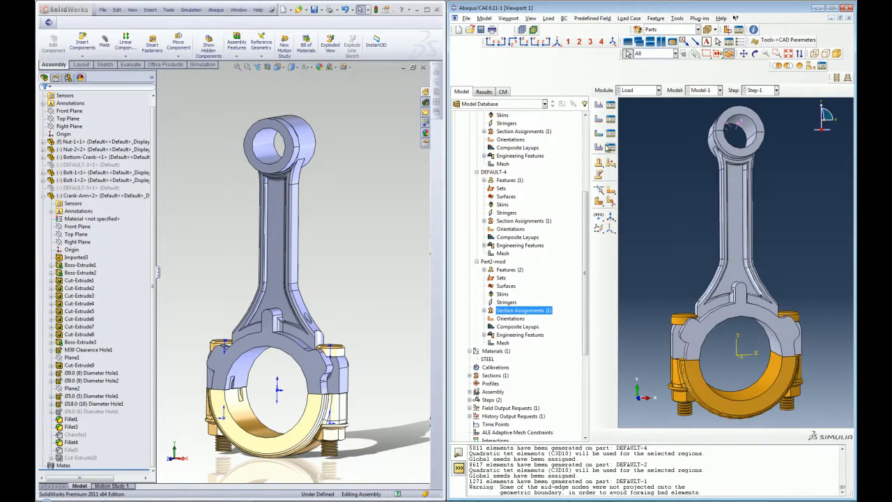
click(598, 119)
click(442, 285)
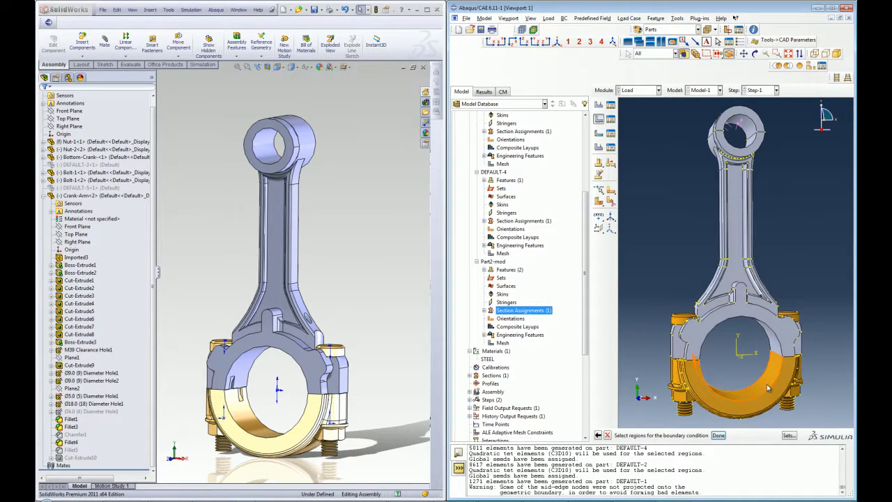
ctrl+alt+drag(767, 384, 744, 310)
click(743, 308)
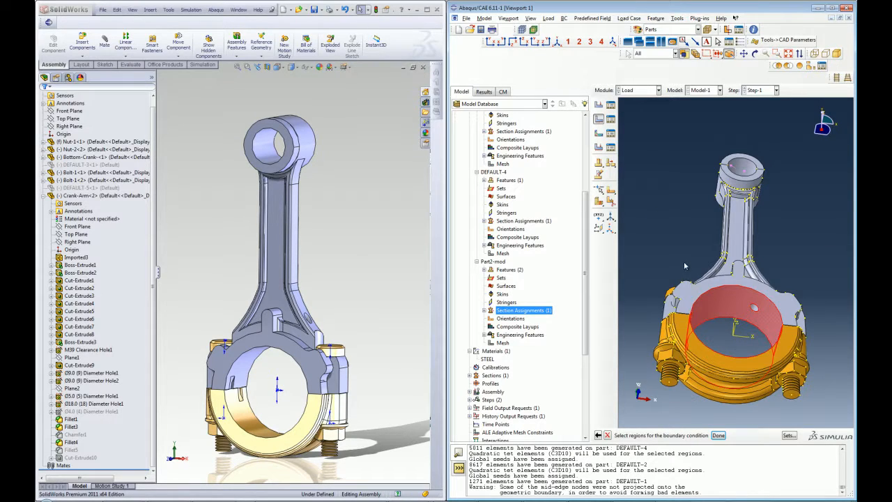
click(721, 436)
click(476, 260)
ctrl+alt+drag(670, 237, 720, 265)
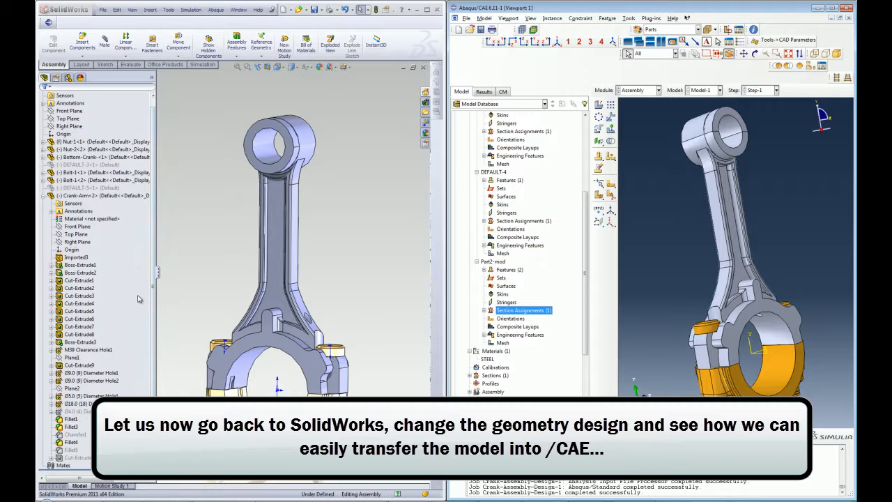
Switch to SolidWorks and unsuppress the Crank-Arm features Cut-Extrude10 and Ø4.0 (4) Diameter Hole1
right_click(84, 457)
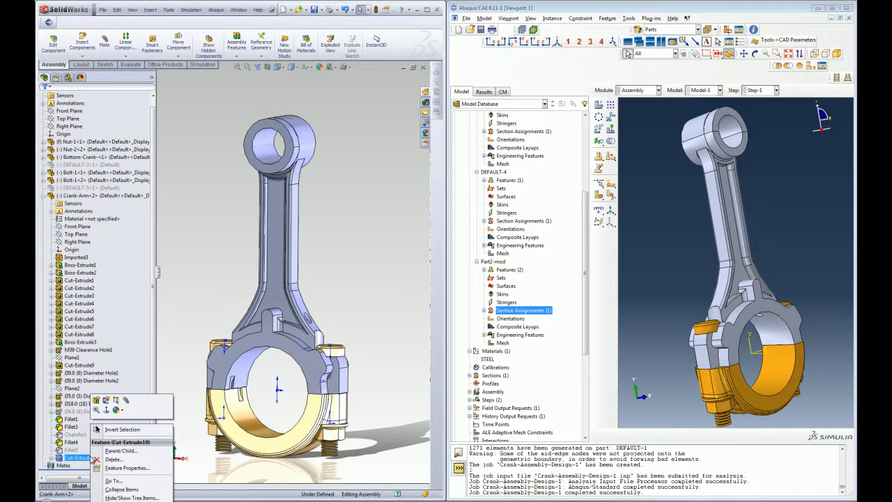
click(116, 401)
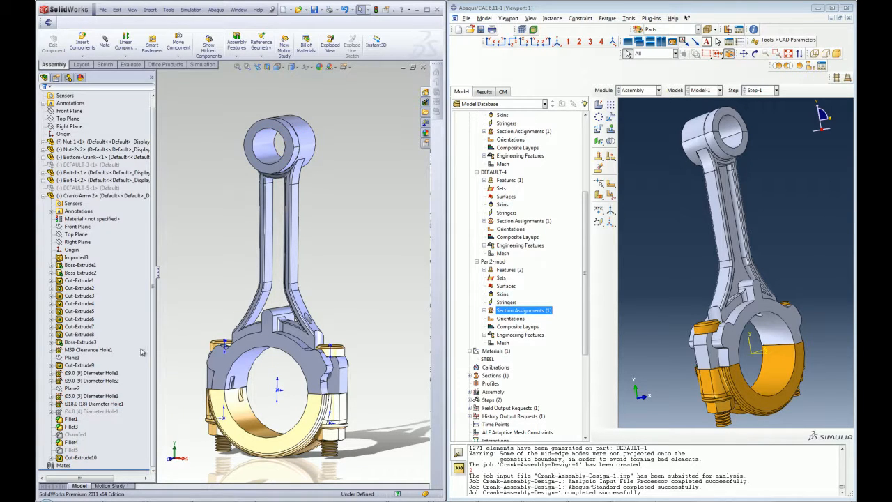
right_click(92, 412)
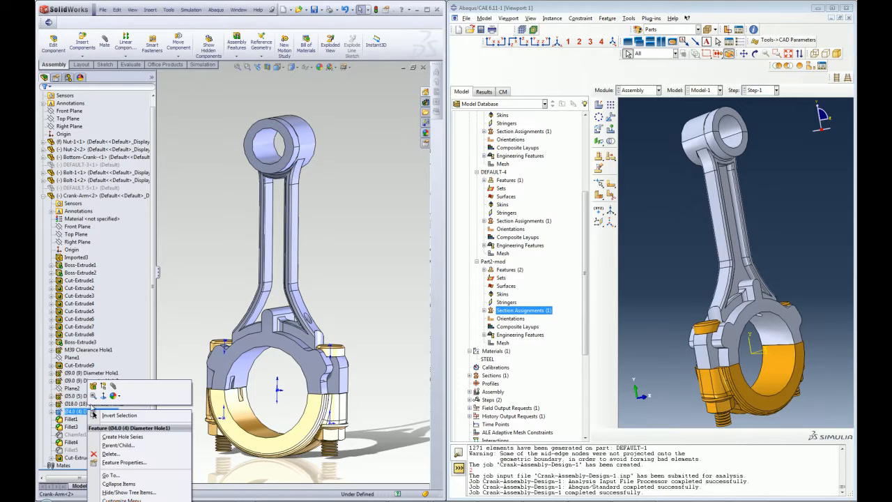
click(103, 386)
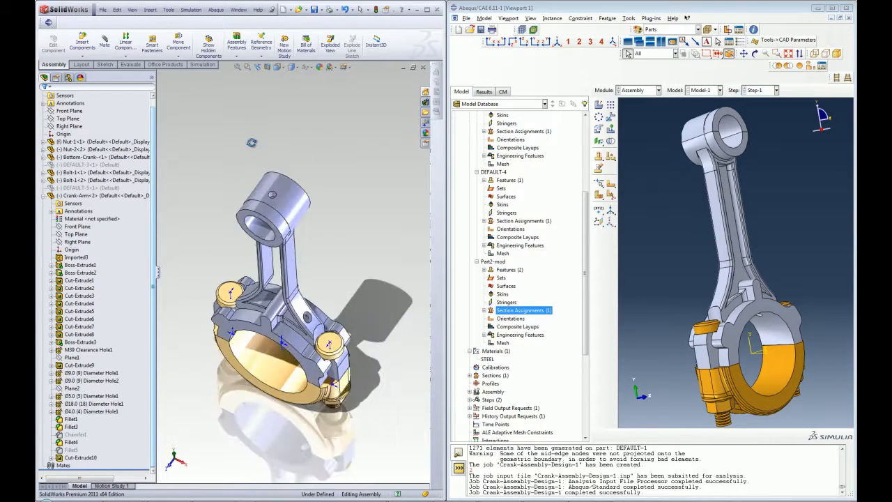
Export the modified crank assembly geometry to update the connected Abaqus/CAE model
scroll(280, 214, down, 3)
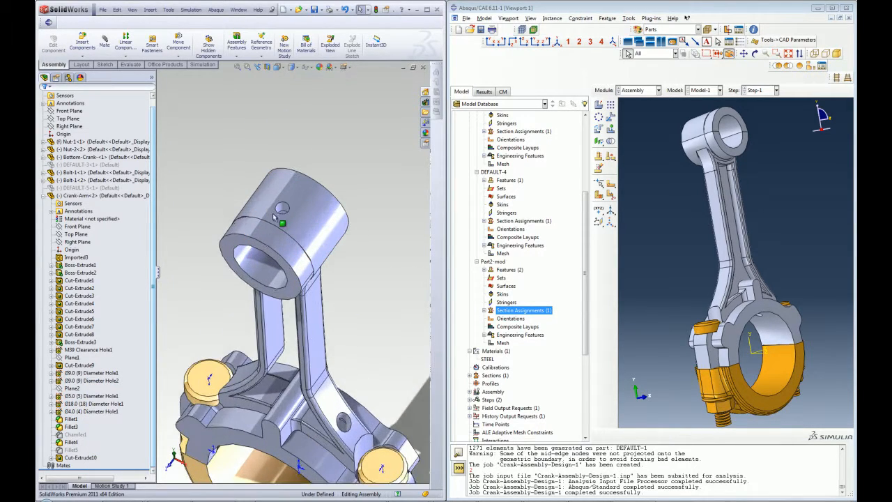
scroll(290, 222, up, 3)
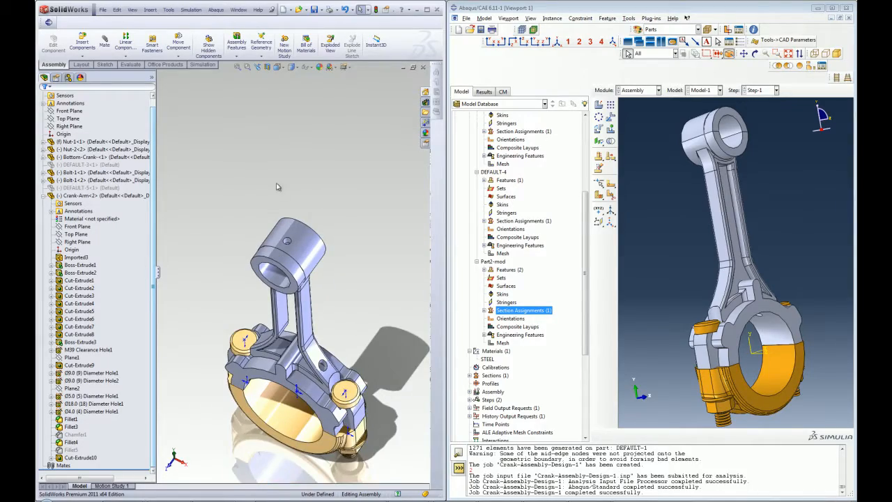
middle_drag(278, 185, 281, 152)
middle_drag(356, 237, 299, 233)
right_drag(335, 231, 383, 239)
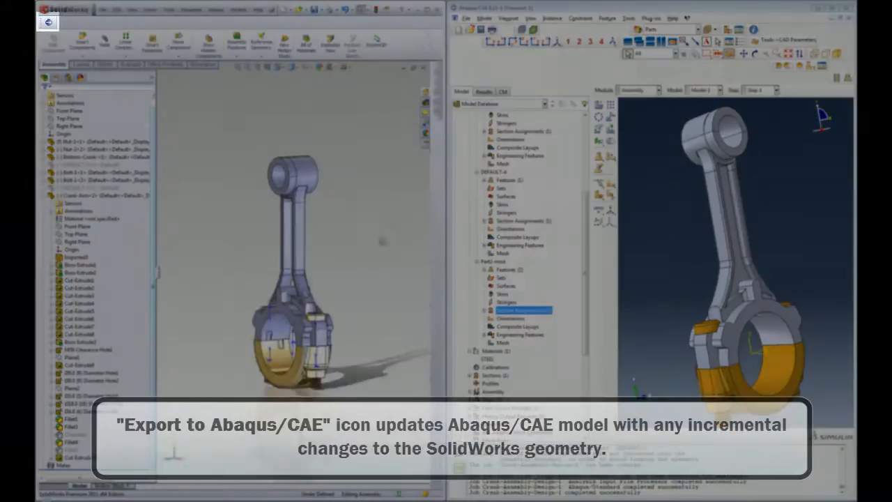
middle_drag(193, 234, 200, 230)
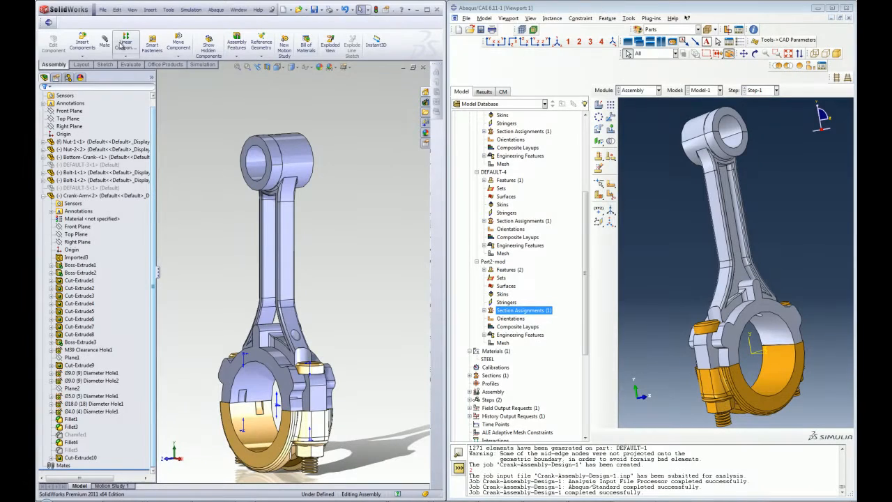
click(49, 22)
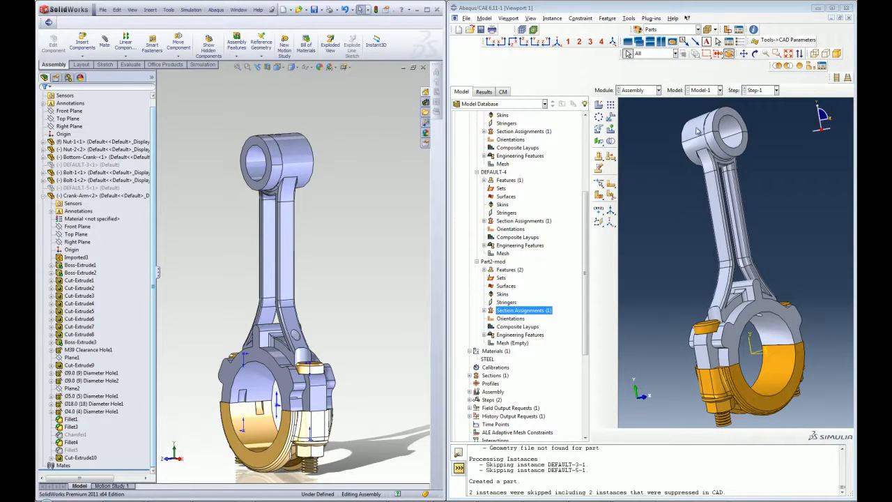
Switch to Abaqus/CAE and examine the updated crank arm's web cutout, small-end hole, partition and model tree entries
mouse_move(783, 162)
ctrl+alt+mouse_down()
mouse_move(788, 179)
mouse_move(760, 208)
mouse_move(777, 219)
ctrl+alt+mouse_up()
scroll(780, 193, down, 2)
scroll(744, 197, up, 3)
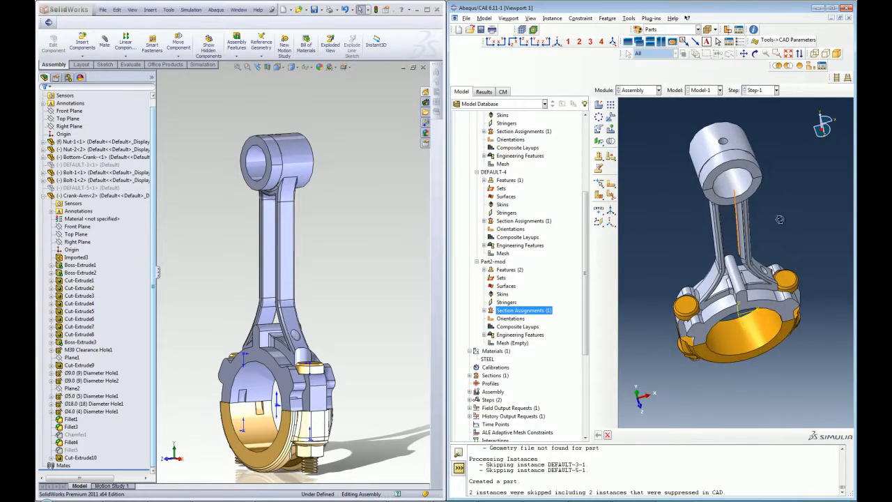
scroll(780, 220, down, 2)
scroll(503, 356, down, 4)
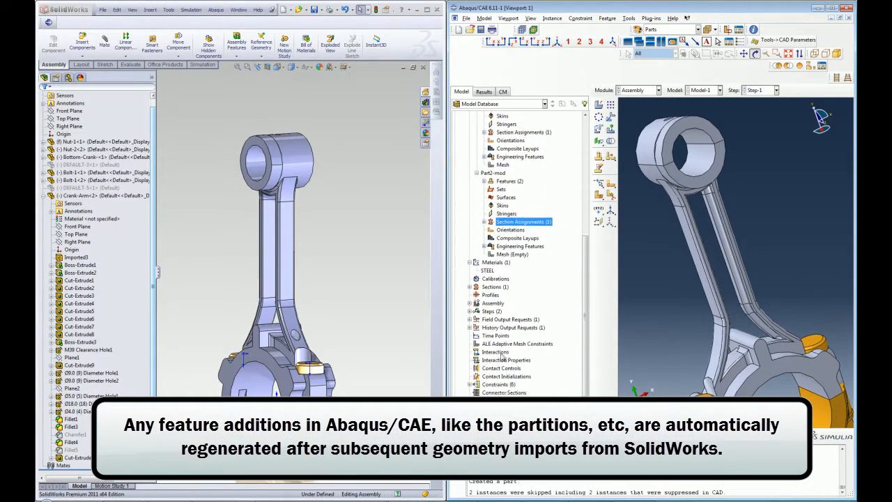
Review the definition and region of pressure load Load-1 on the updated connecting rod, keeping its settings
scroll(504, 356, down, 3)
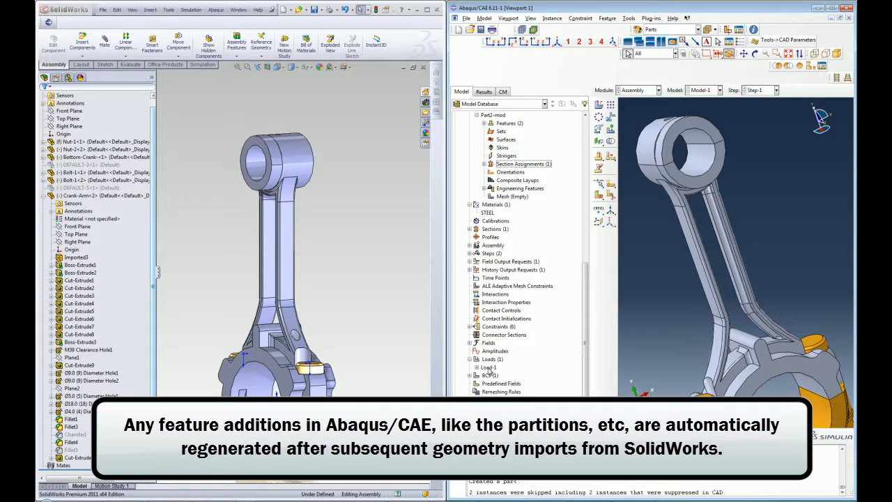
double_click(489, 368)
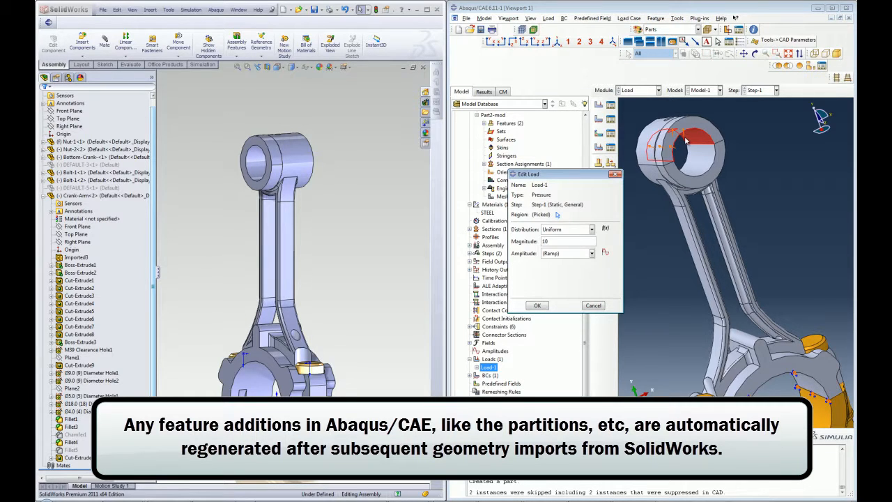
click(537, 305)
Review the type and region of boundary condition BC-1 on the connecting rod's large bore, keeping its settings
scroll(543, 322, down, 1)
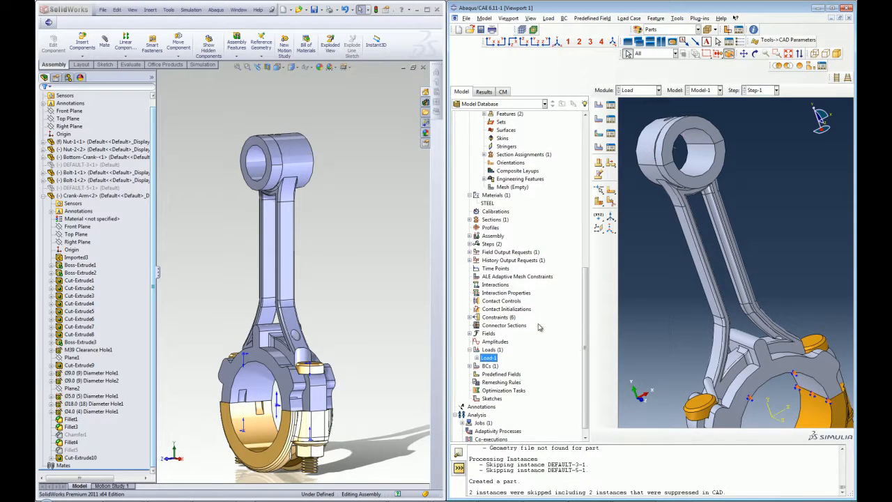
click(471, 356)
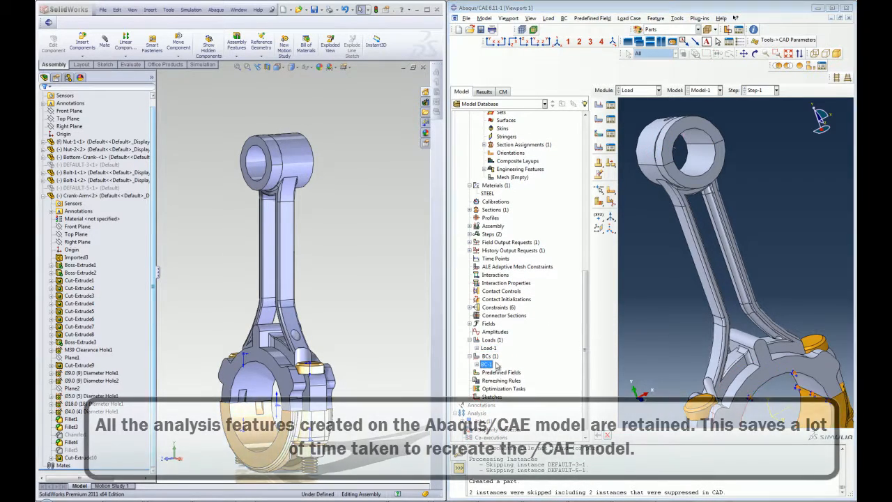
double_click(486, 364)
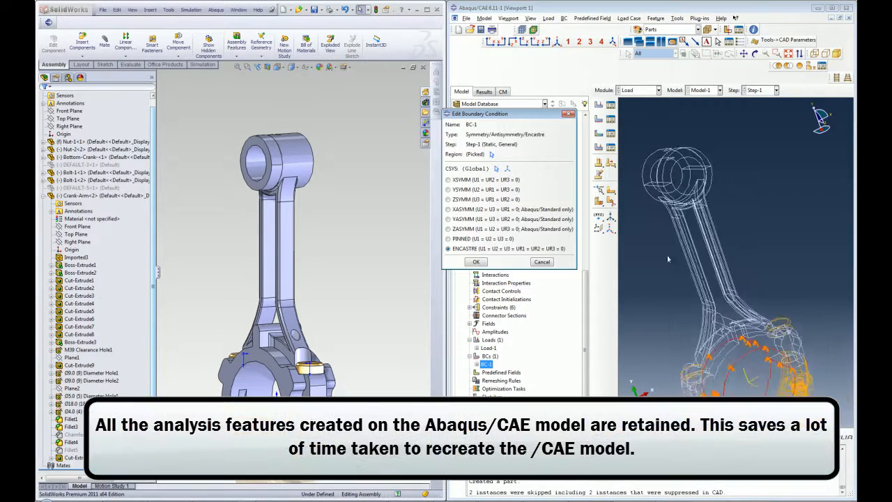
click(477, 263)
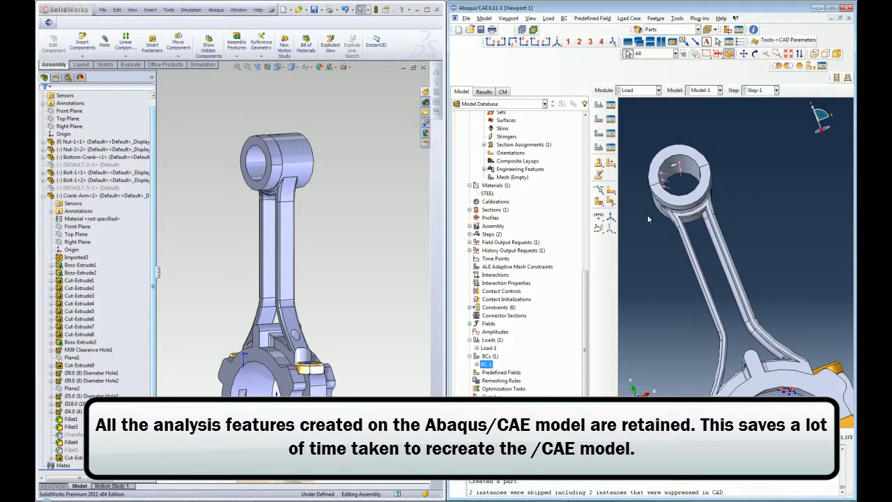